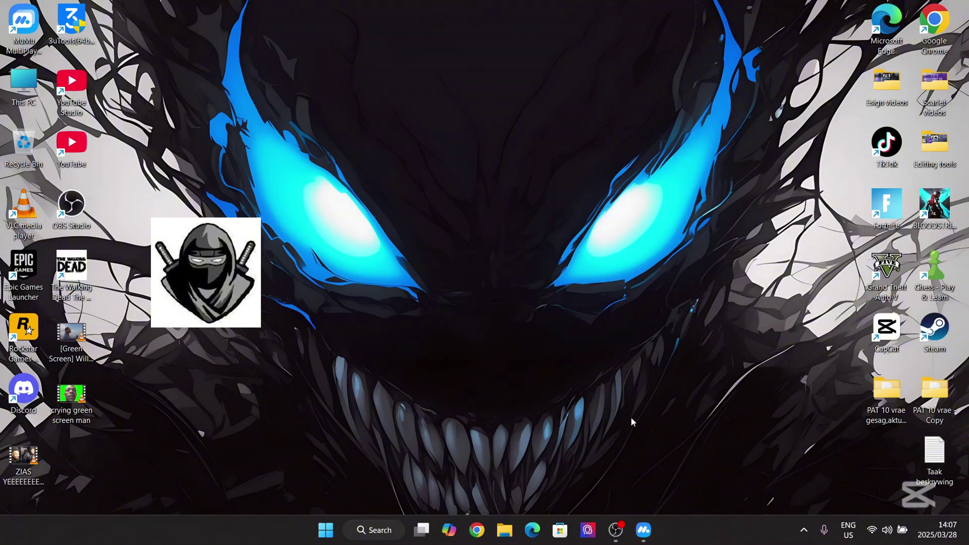
- Start the Delta-665.684-01.apk download from MediaFire and check its progress in the notification shade
{"action": "left_click", "coordinate": [643, 530]}
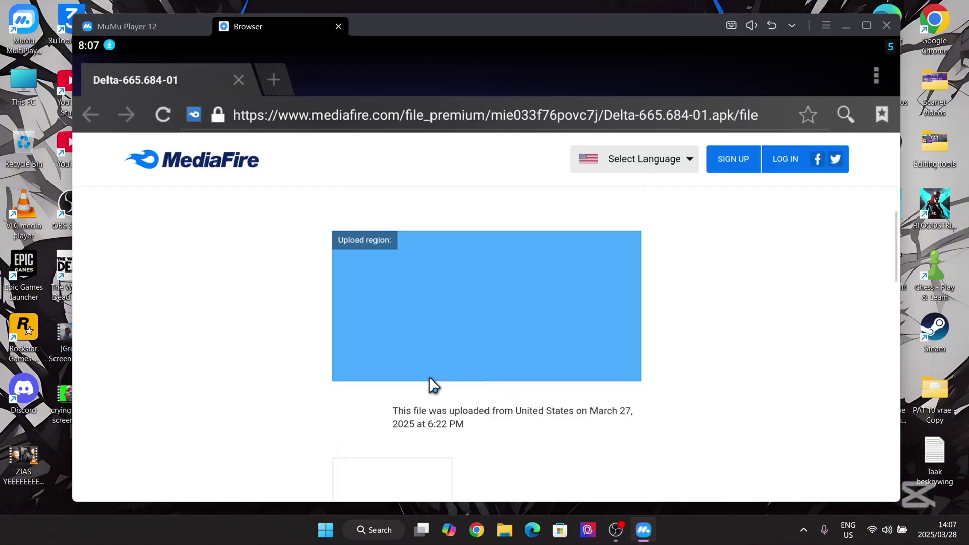
{"action": "scroll", "coordinate": [430, 389], "scroll_direction": "up", "scroll_amount": 5}
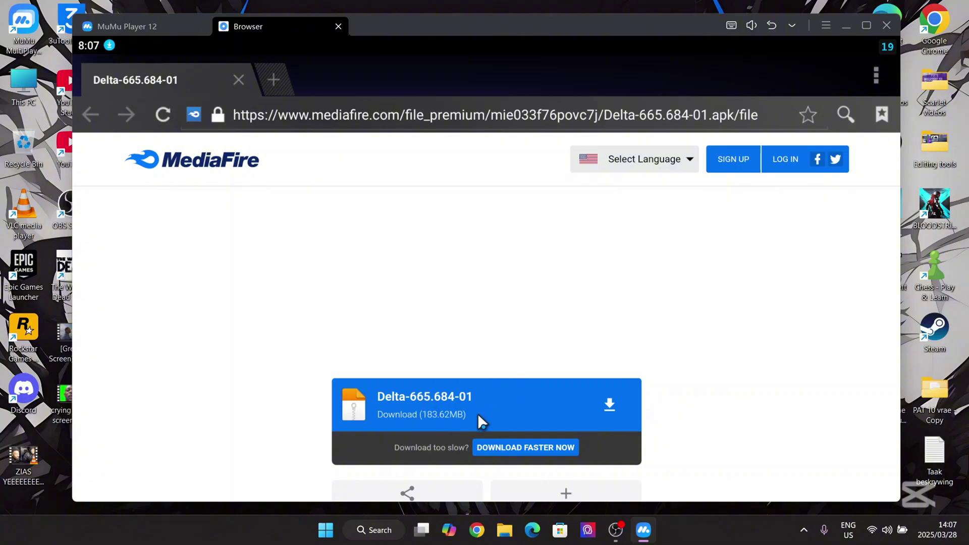
{"action": "scroll", "coordinate": [477, 413], "scroll_direction": "down", "scroll_amount": 1}
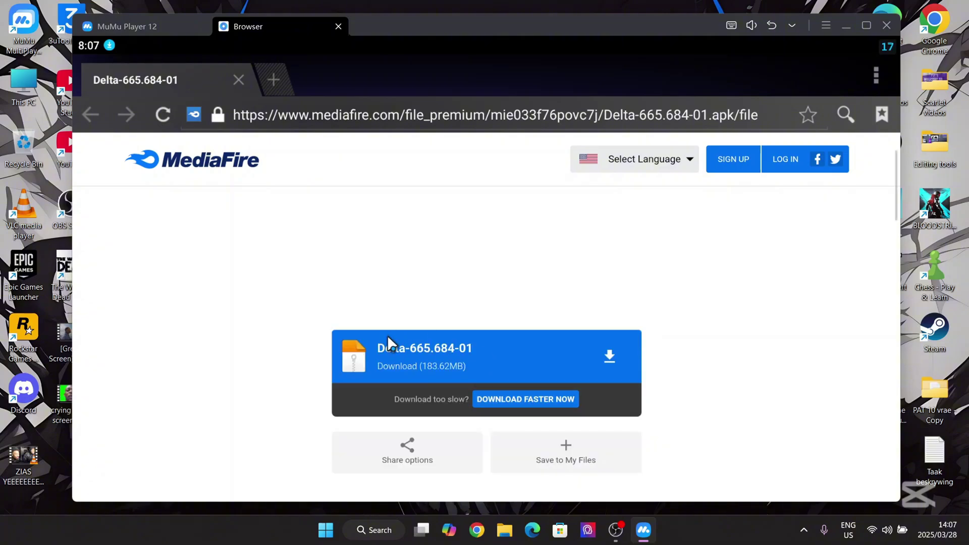
{"action": "left_click", "coordinate": [484, 346]}
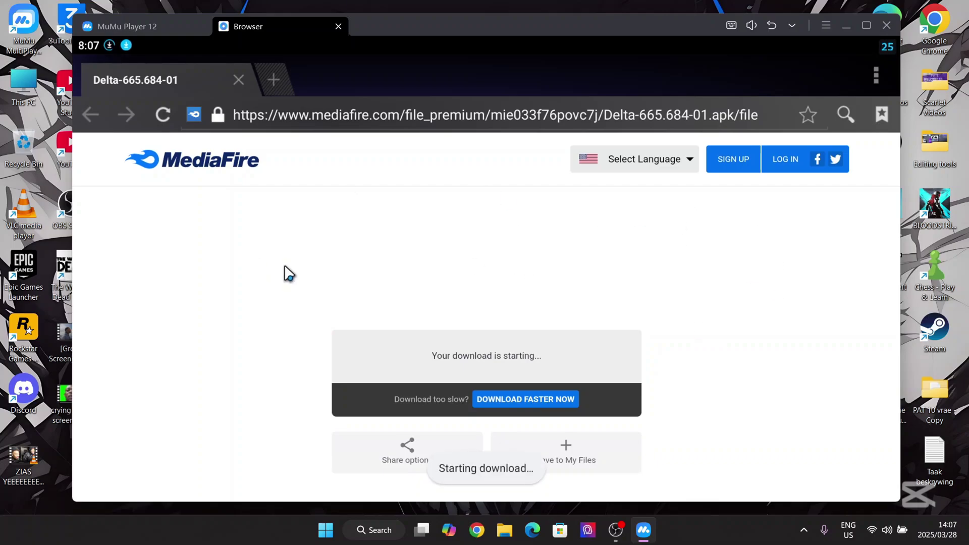
{"action": "left_click_drag", "start_coordinate": [290, 48], "coordinate": [311, 167]}
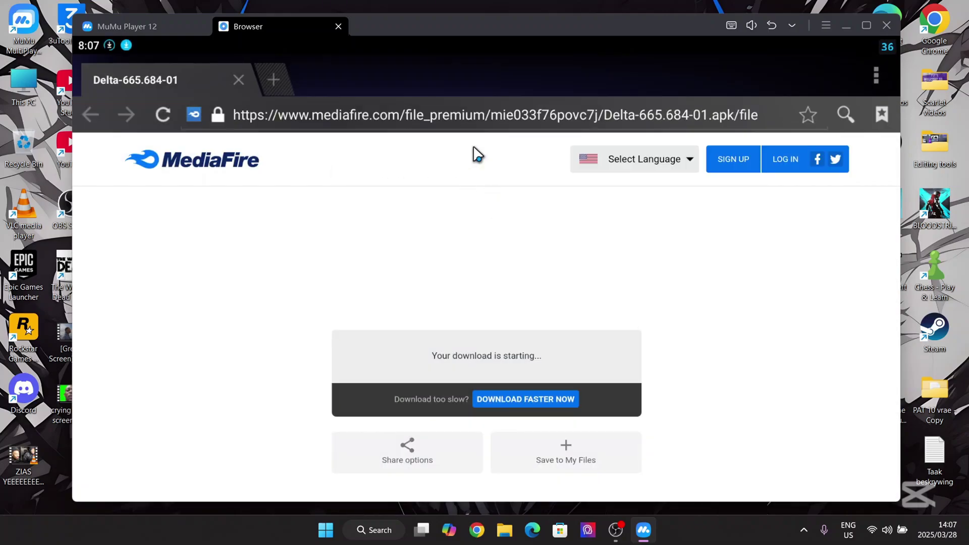
{"action": "left_click_drag", "start_coordinate": [158, 48], "coordinate": [210, 326]}
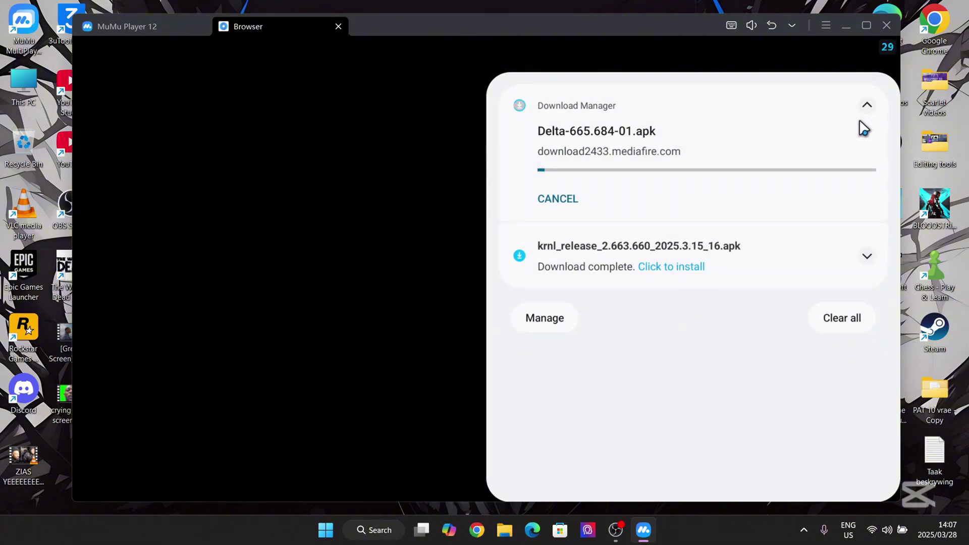
- Close the notification shade to show the 193 MB Delta APK in the Files Downloads folder
{"action": "left_click", "coordinate": [368, 60]}
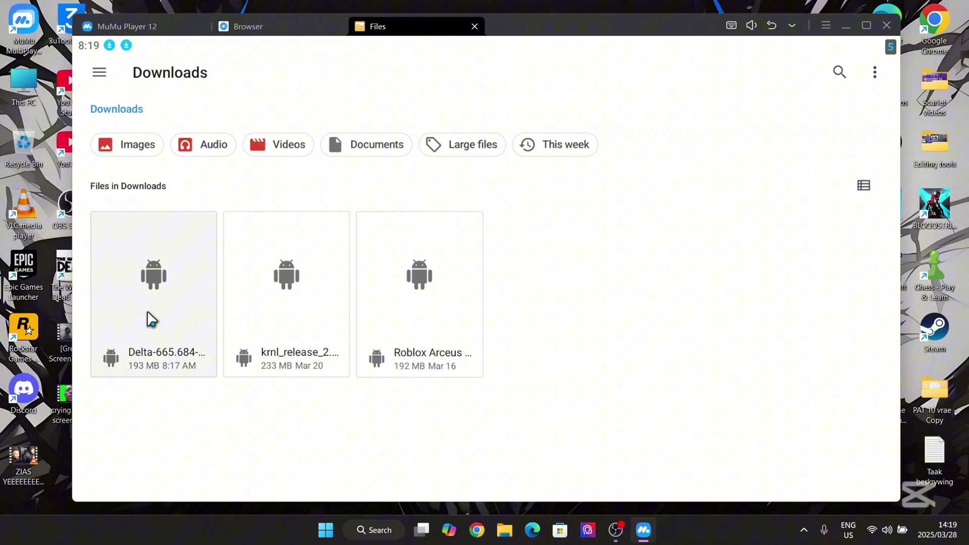
- Try installing the Delta APK as a Roblox update, dismiss the package-conflict error, and go home
{"action": "left_click", "coordinate": [166, 291]}
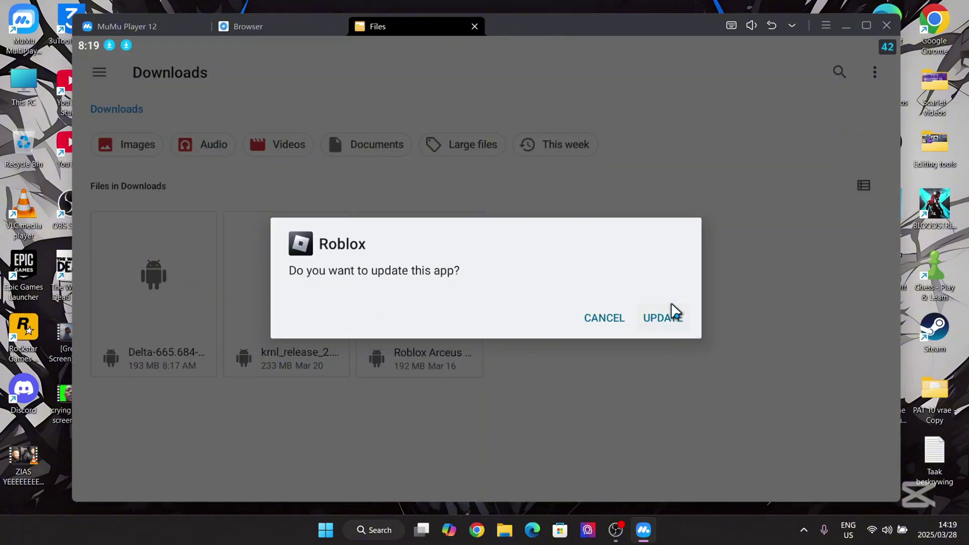
{"action": "left_click", "coordinate": [682, 326]}
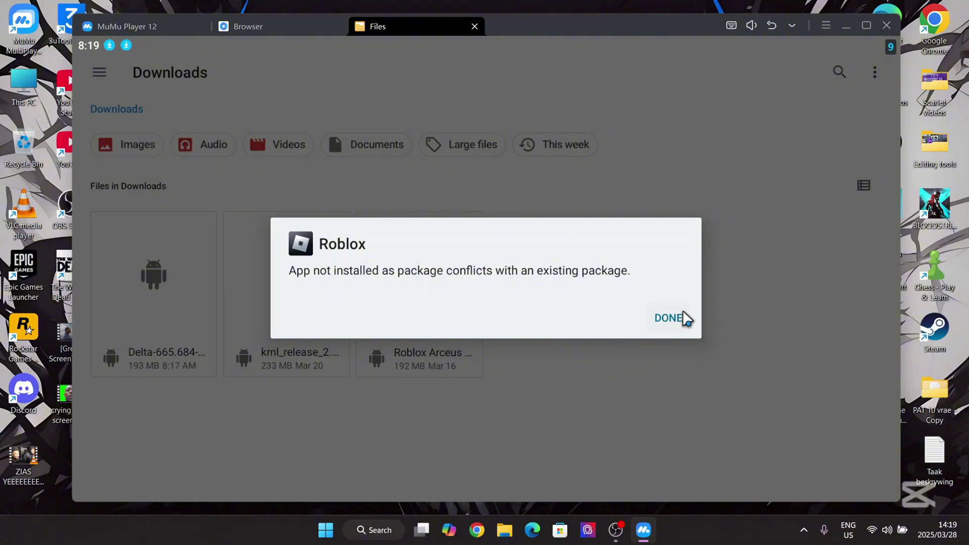
{"action": "left_click", "coordinate": [668, 317]}
{"action": "left_click", "coordinate": [161, 30]}
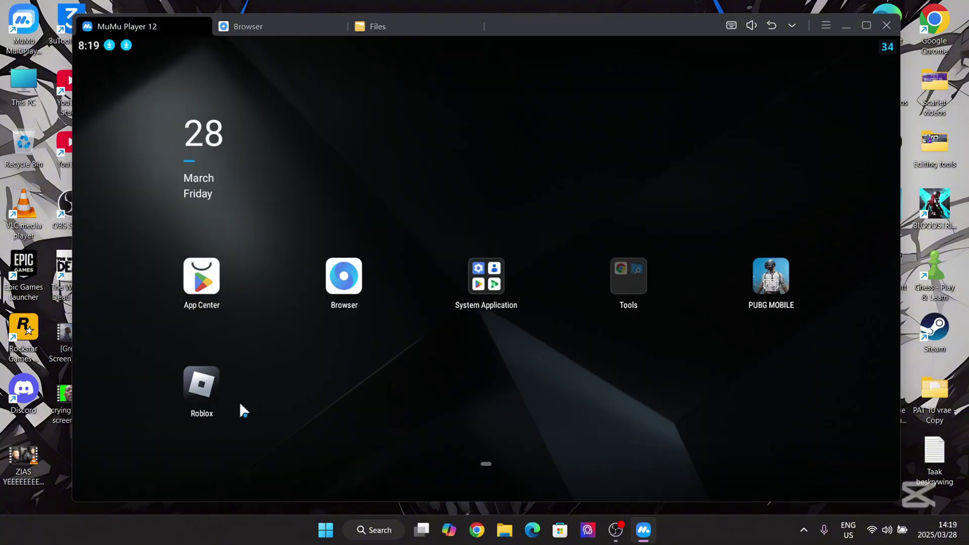
- Uninstall the existing Roblox app from the home screen
{"action": "right_click", "coordinate": [203, 381]}
{"action": "left_click", "coordinate": [273, 395]}
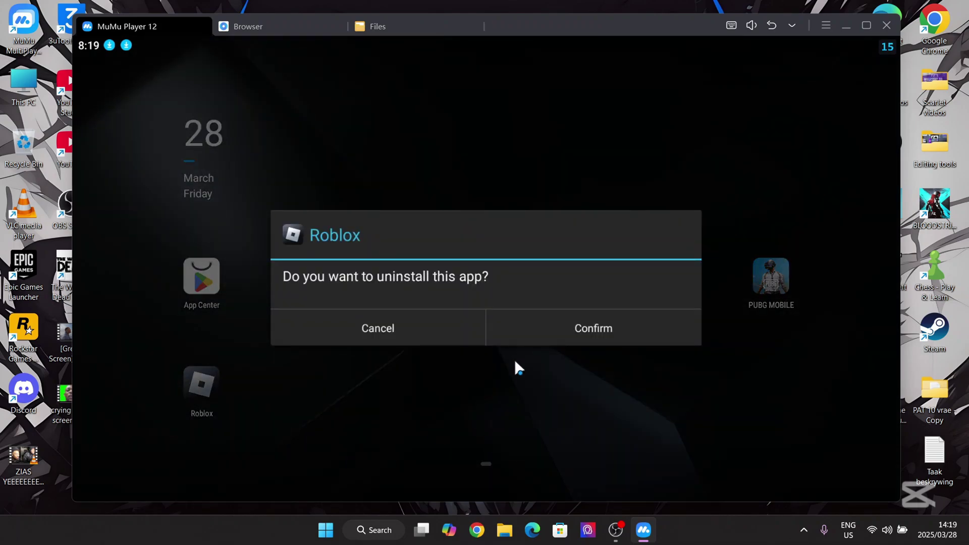
{"action": "left_click", "coordinate": [535, 337]}
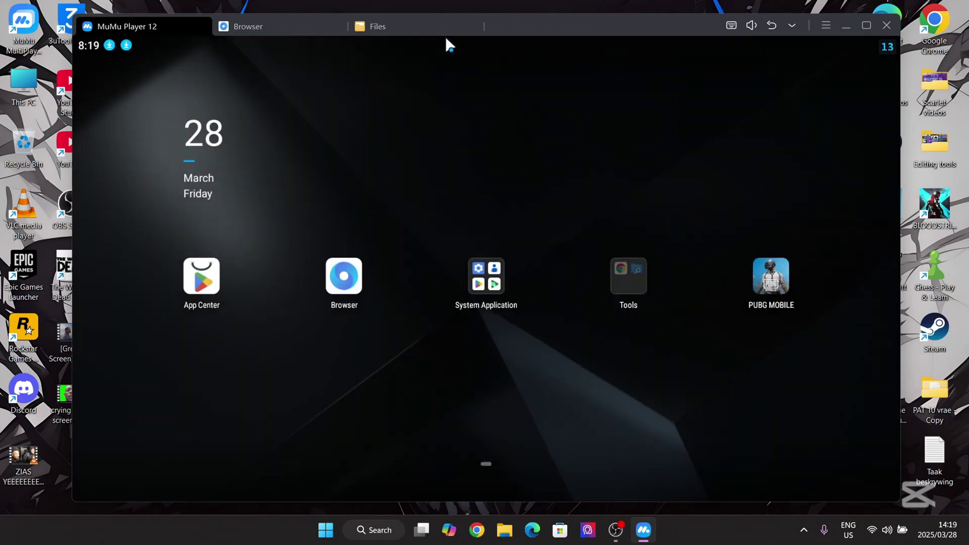
- Install the Delta APK from the Downloads folder as the new Roblox app
{"action": "left_click", "coordinate": [446, 29]}
{"action": "left_click", "coordinate": [154, 371]}
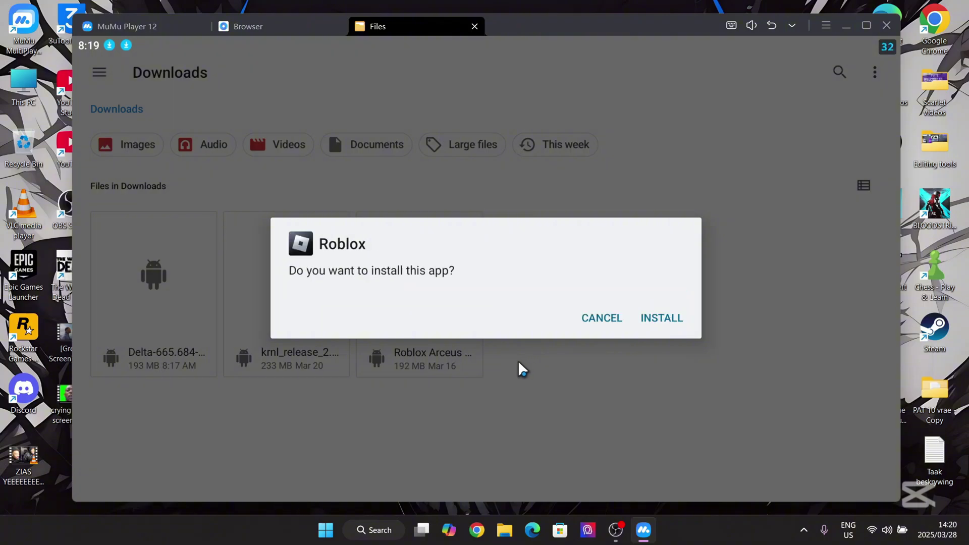
{"action": "left_click", "coordinate": [681, 320]}
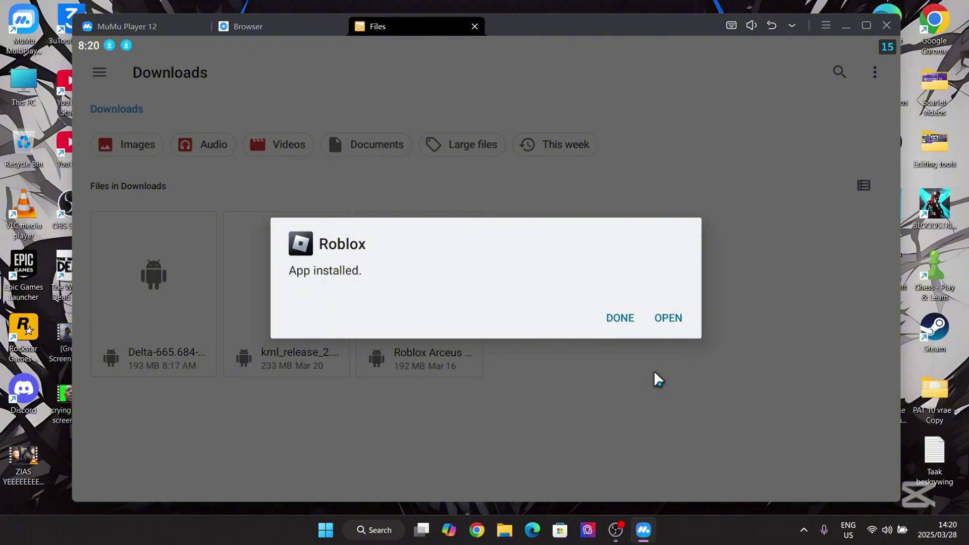
- Launch the new Roblox, close Files and the questionnaire banner, and allow managing all files
{"action": "left_click", "coordinate": [674, 324]}
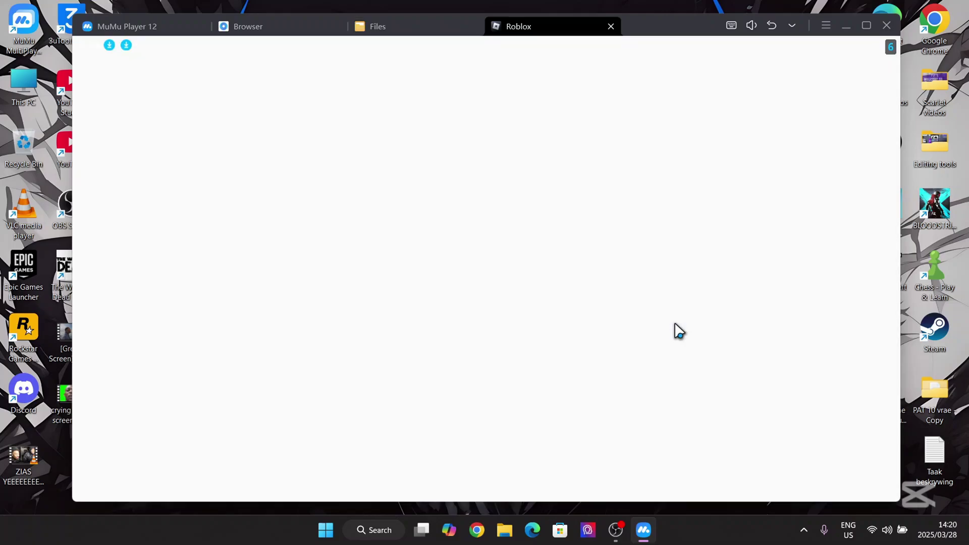
{"action": "left_click", "coordinate": [475, 27]}
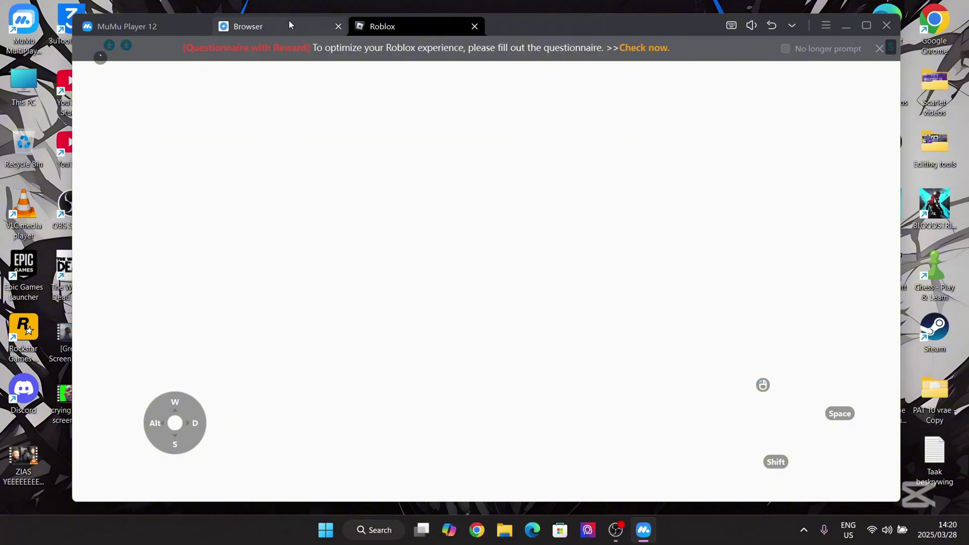
{"action": "left_click", "coordinate": [880, 48]}
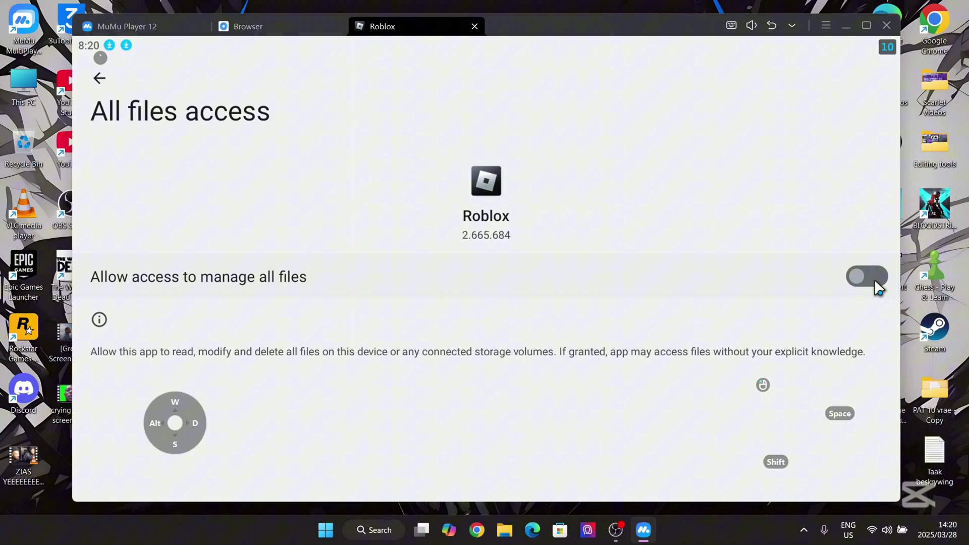
{"action": "left_click", "coordinate": [875, 281]}
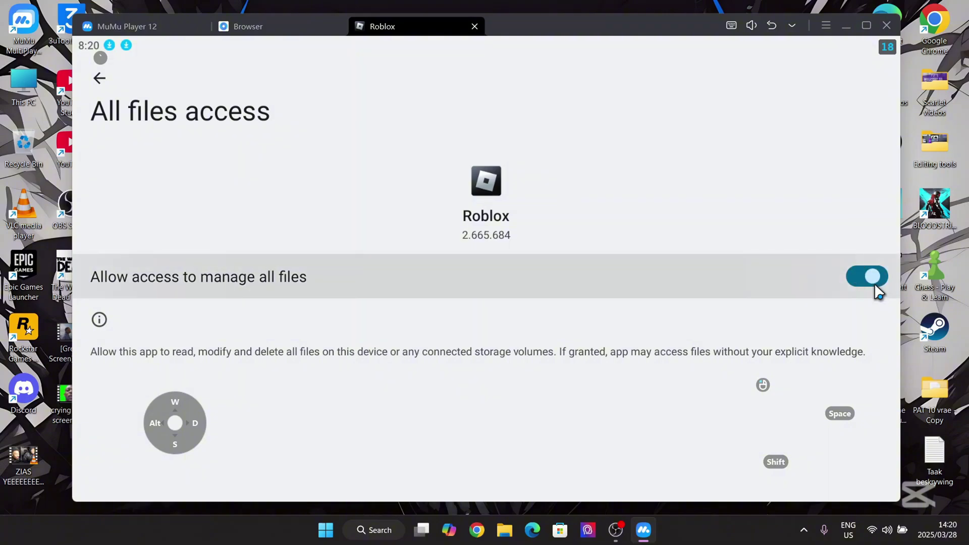
{"action": "left_click", "coordinate": [98, 84]}
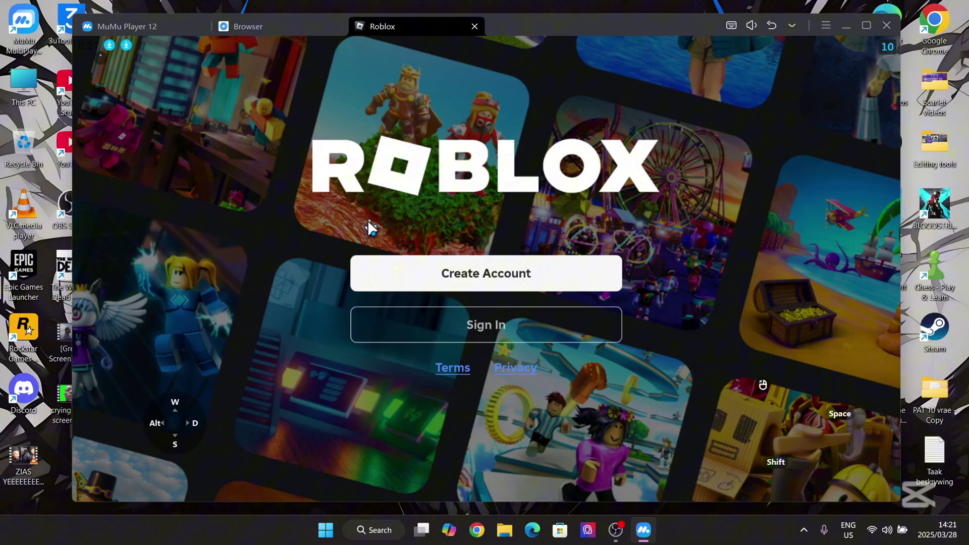
- Sign in to Roblox and scroll the home page to find Blox Fruits
{"action": "left_click", "coordinate": [464, 325]}
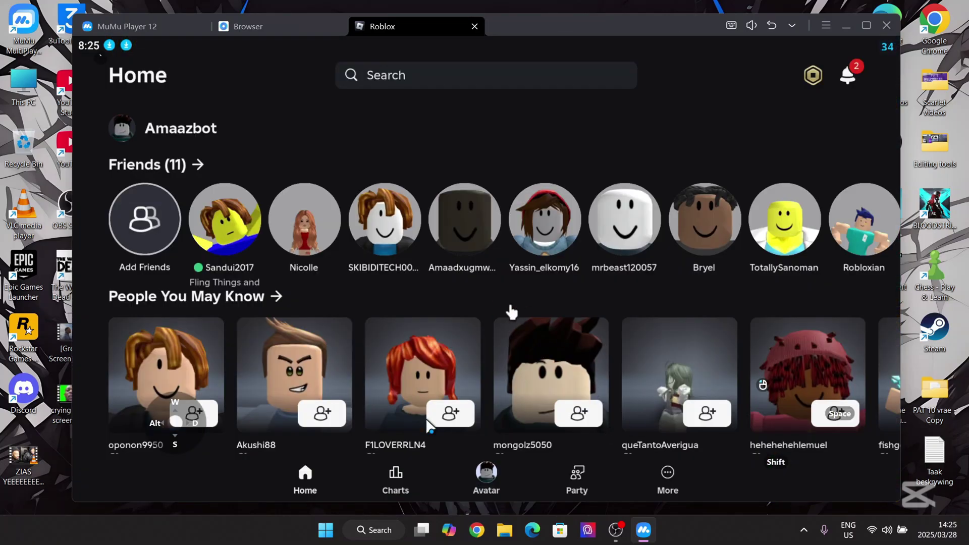
{"action": "scroll", "coordinate": [376, 230], "scroll_direction": "down", "scroll_amount": 10}
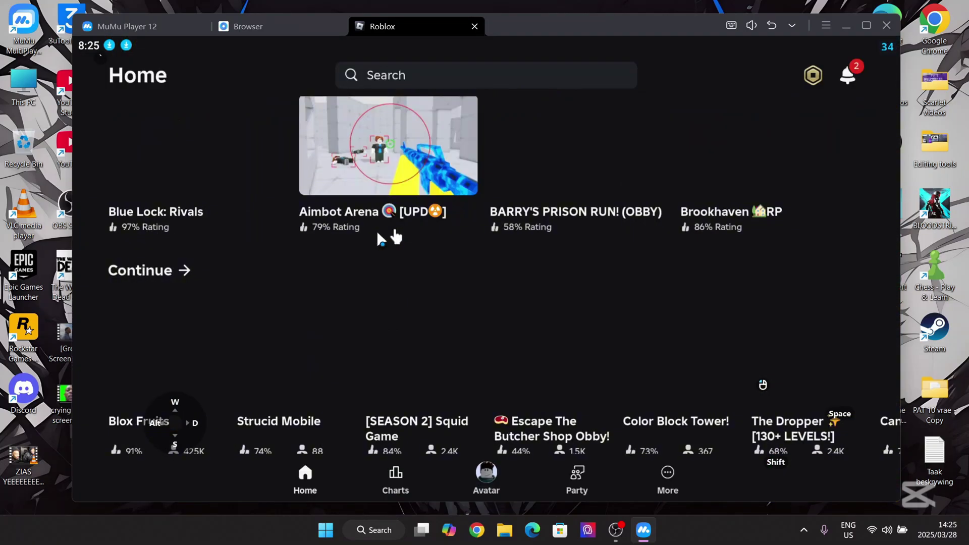
{"action": "scroll", "coordinate": [286, 262], "scroll_direction": "up", "scroll_amount": 5}
{"action": "scroll", "coordinate": [371, 303], "scroll_direction": "down", "scroll_amount": 4}
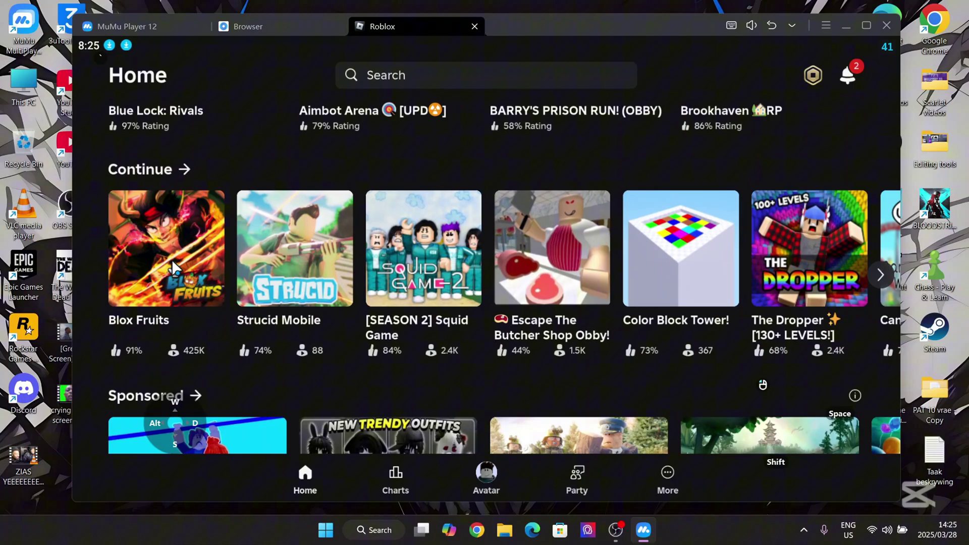
- Start Blox Fruits with Play and maximize the emulator window while the server joins
{"action": "left_click", "coordinate": [171, 259]}
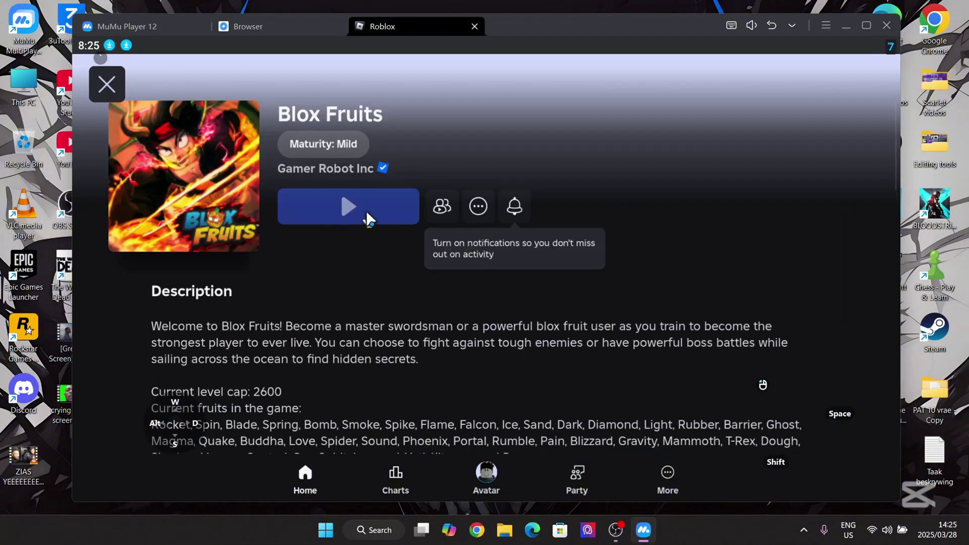
{"action": "left_click", "coordinate": [367, 214]}
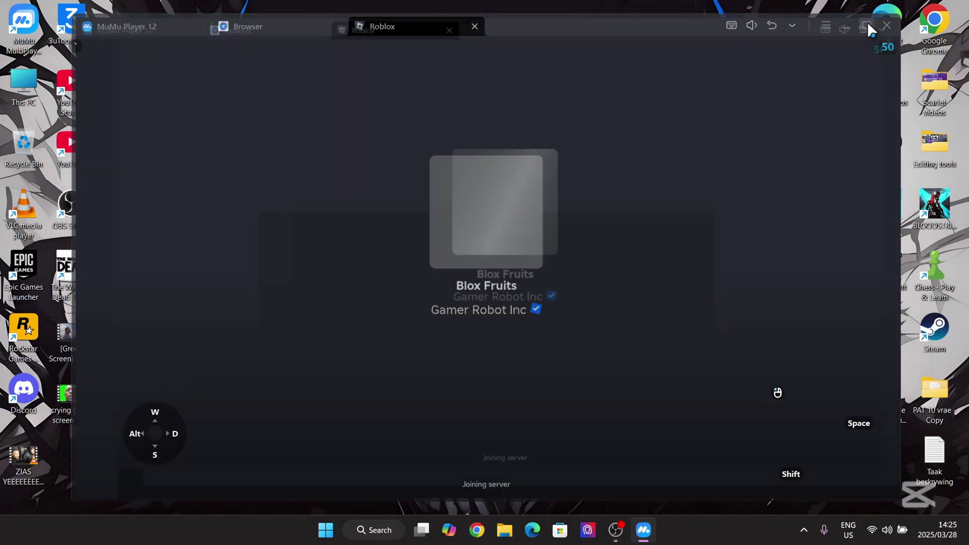
{"action": "left_click", "coordinate": [867, 24]}
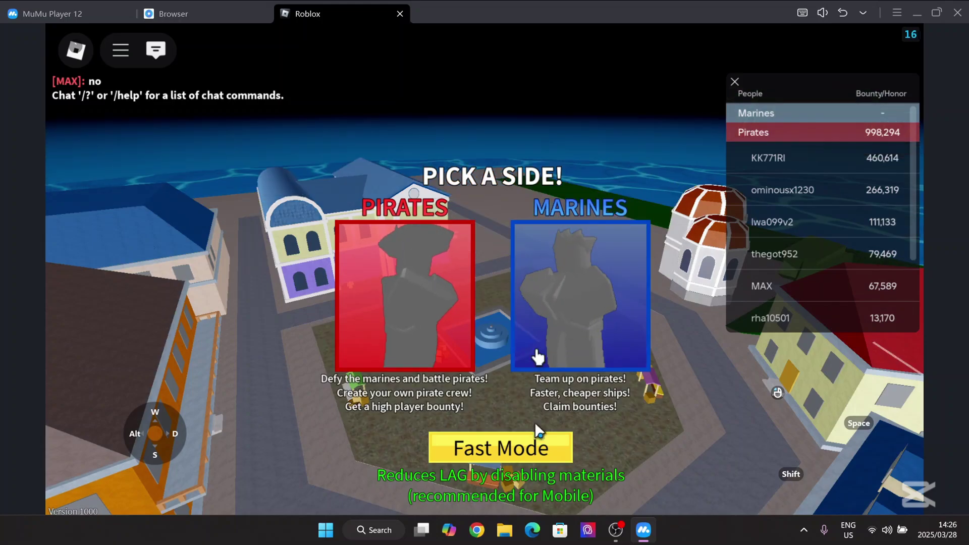
- Enable Fast Mode, join the Pirates team, close the People leaderboard, and run forward
{"action": "left_click", "coordinate": [531, 448]}
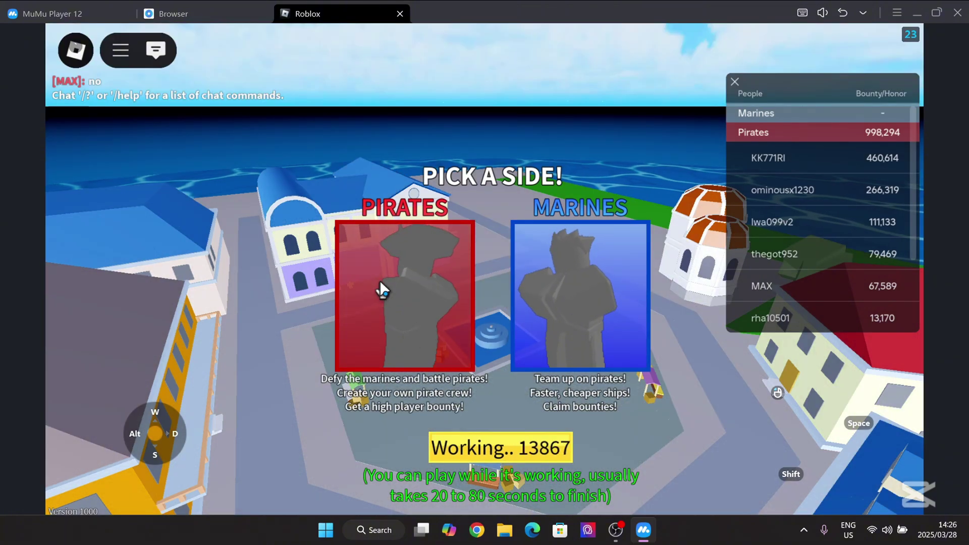
{"action": "left_click", "coordinate": [379, 280]}
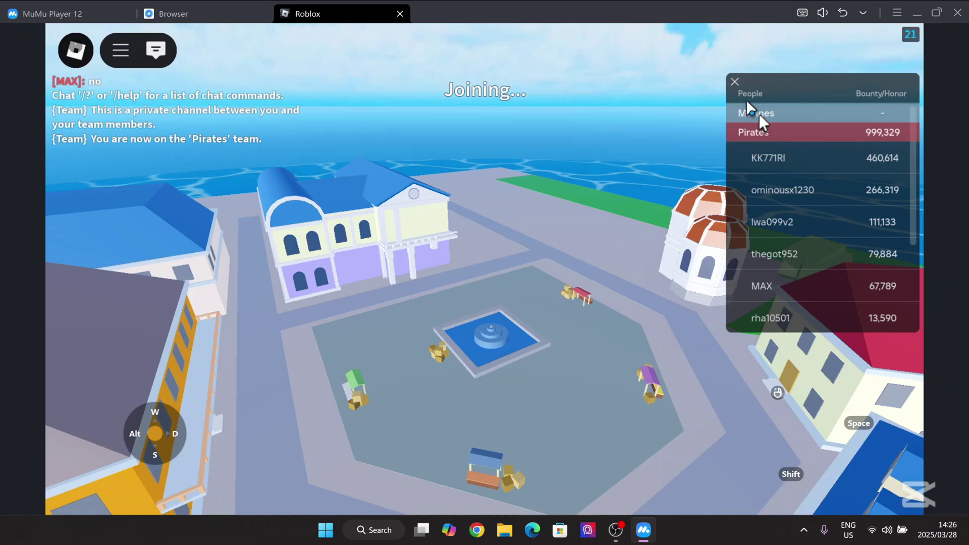
{"action": "left_click", "coordinate": [735, 81]}
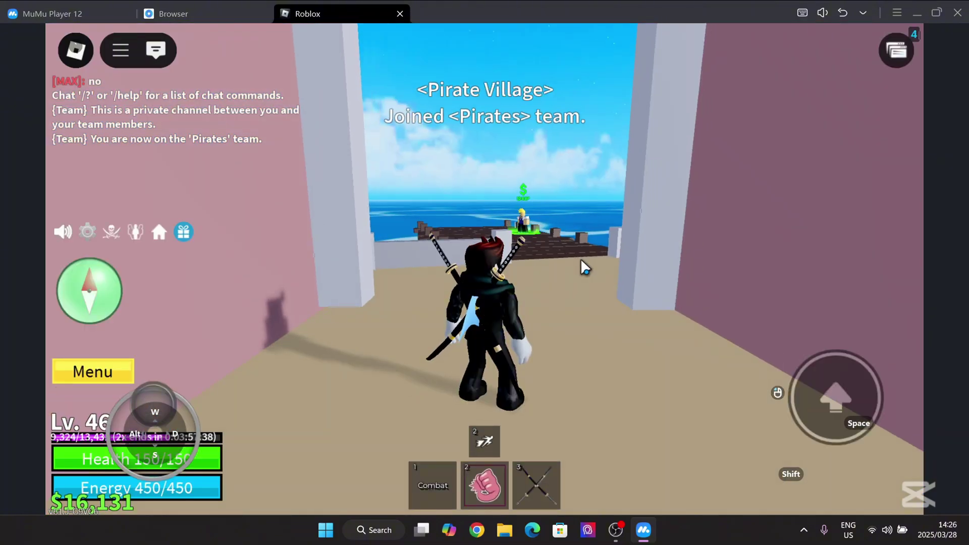
{"action": "key", "text": "w"}
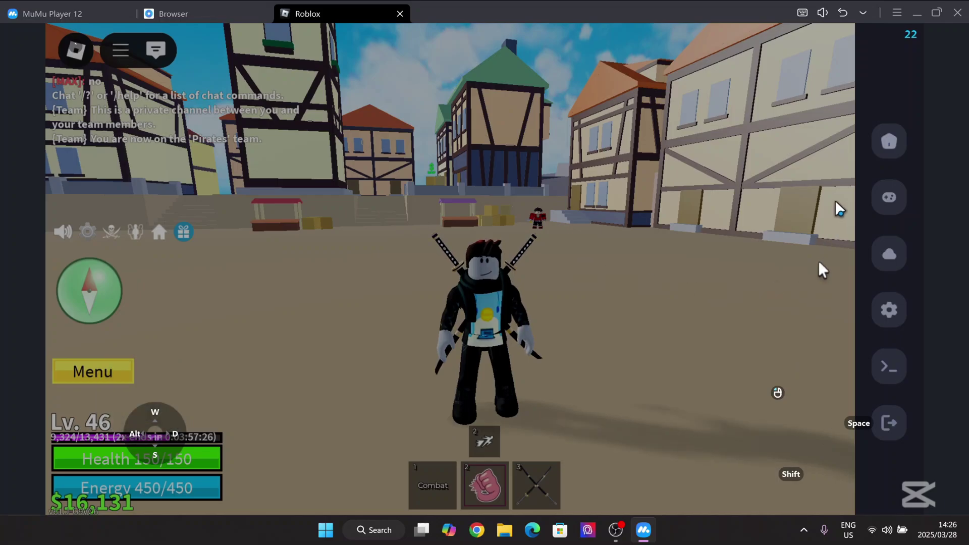
- Browse the Delta executor's script hub, editor, online script search, settings and consoles
{"action": "left_click", "coordinate": [891, 140]}
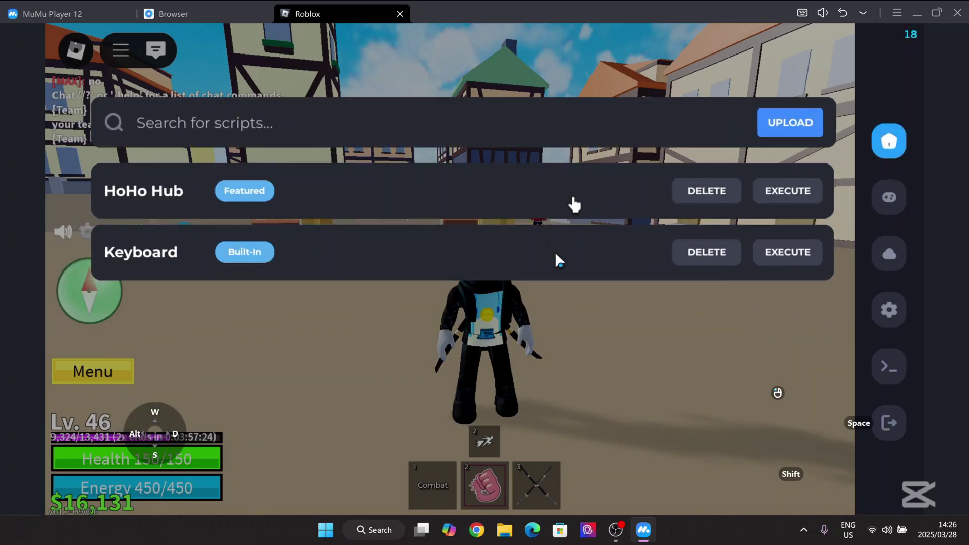
{"action": "left_click", "coordinate": [889, 198]}
{"action": "left_click", "coordinate": [889, 253]}
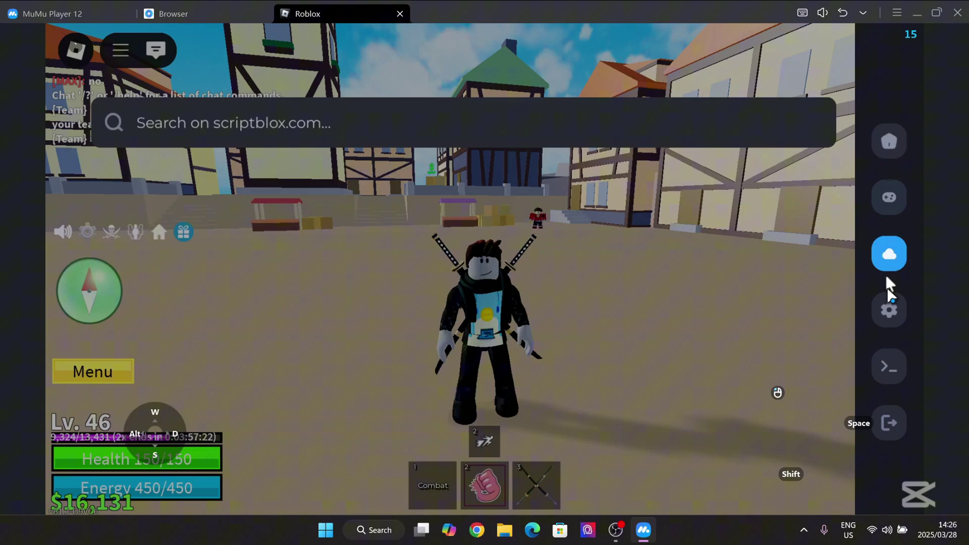
{"action": "left_click", "coordinate": [889, 308]}
{"action": "left_click", "coordinate": [890, 365]}
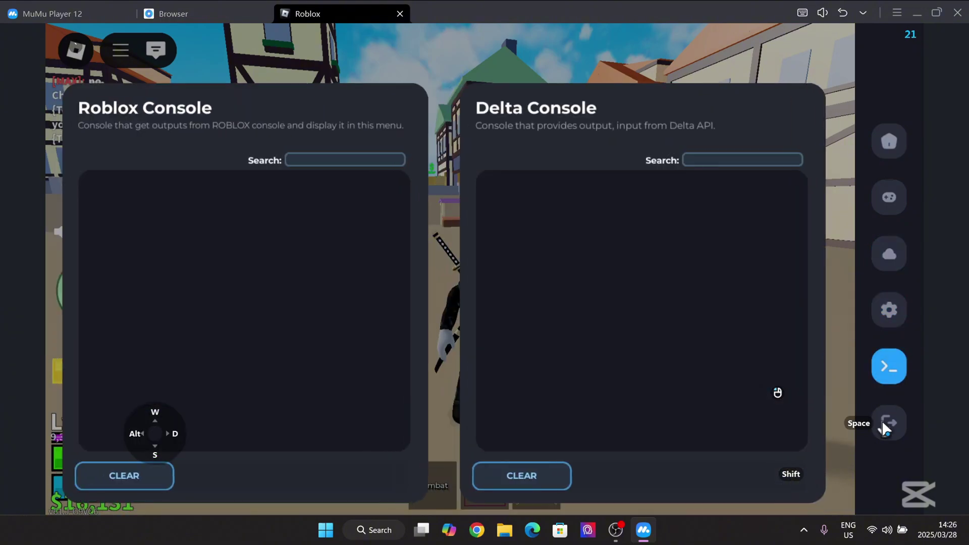
{"action": "left_click", "coordinate": [889, 147]}
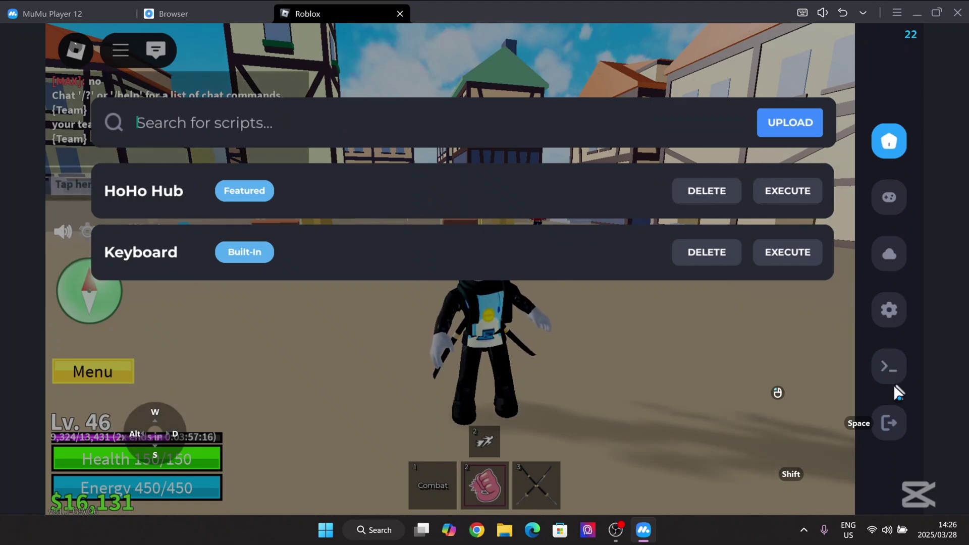
- Close the executor panel, move its floating toggle right, and walk the character forward
{"action": "left_click", "coordinate": [886, 408]}
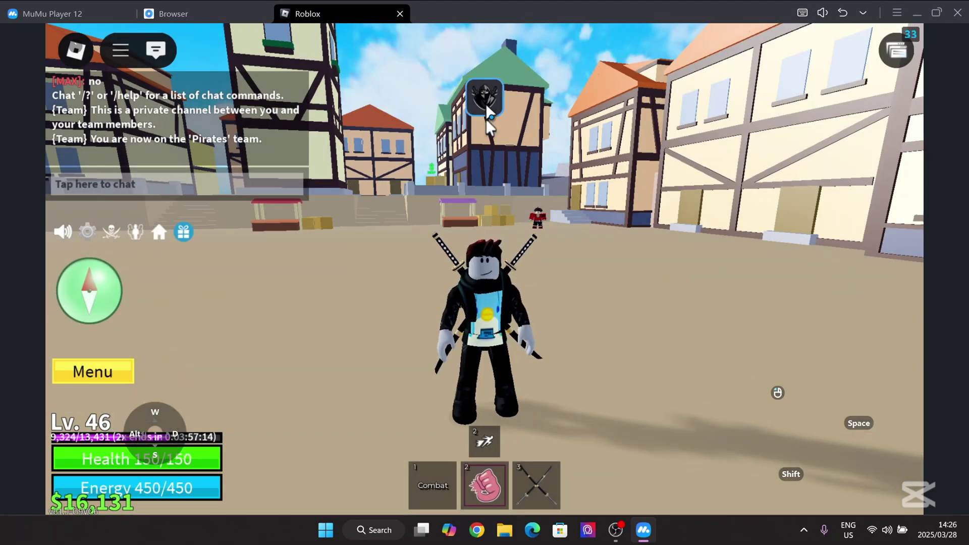
{"action": "left_click_drag", "start_coordinate": [486, 103], "coordinate": [713, 121]}
{"action": "left_click", "coordinate": [684, 105]}
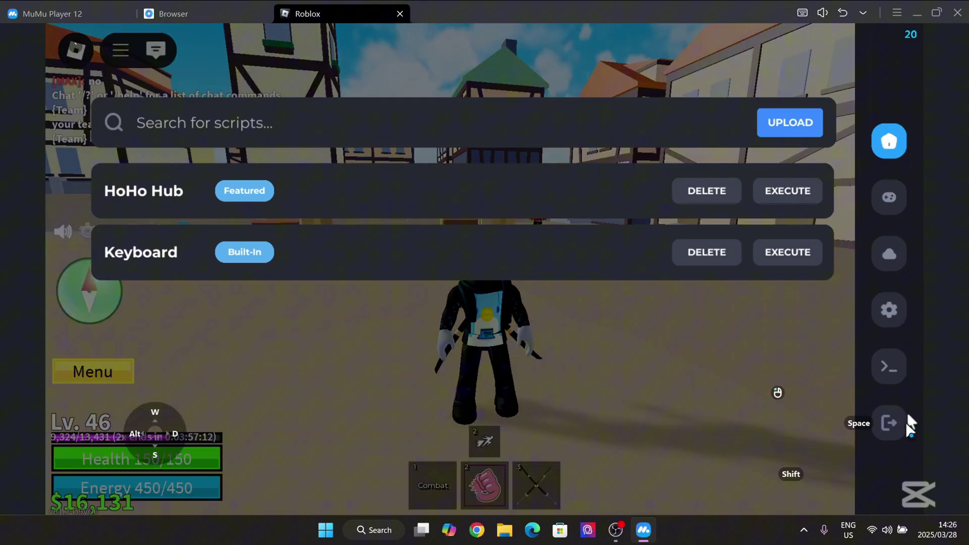
{"action": "left_click", "coordinate": [907, 418]}
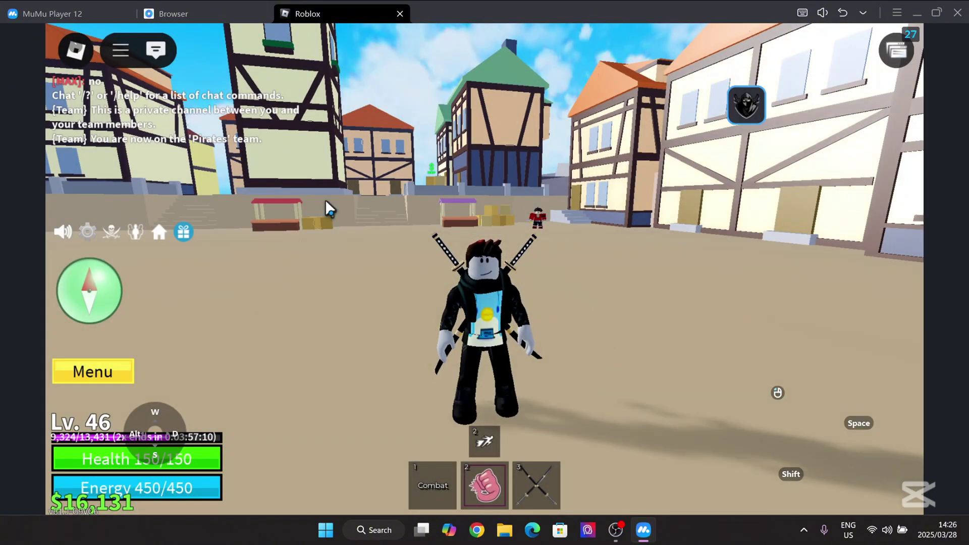
{"action": "key", "text": "w"}
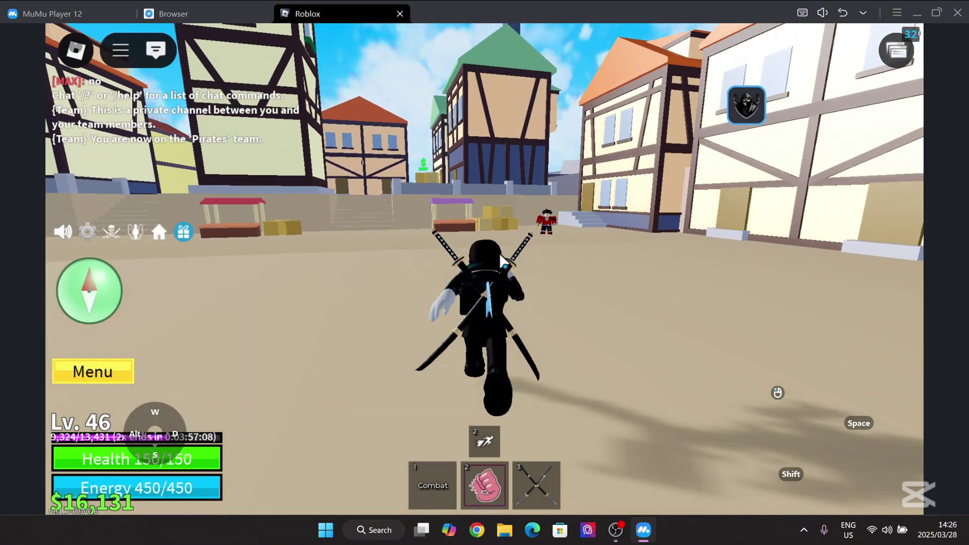